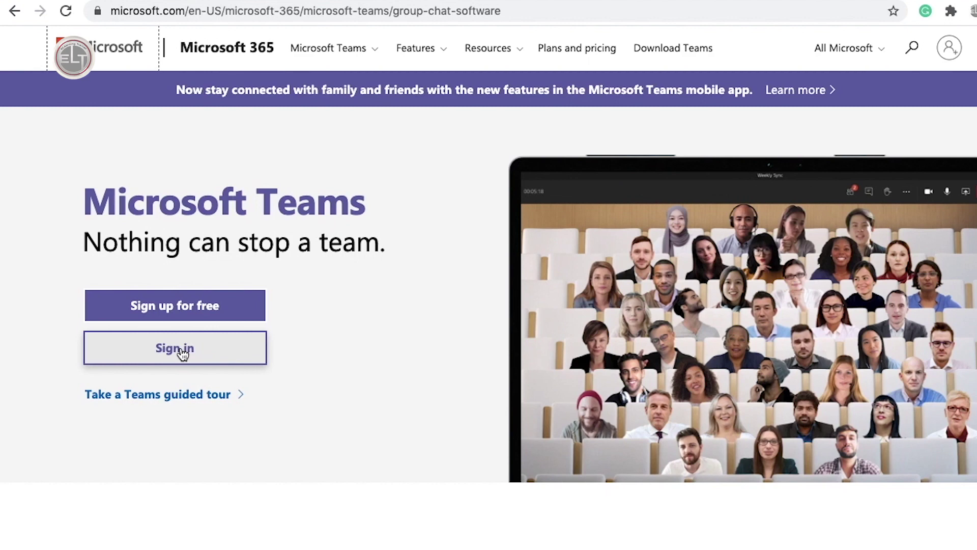
- Sign in to Microsoft Teams on the web from the Microsoft Teams page
{"action": "left_click", "coordinate": [183, 354]}
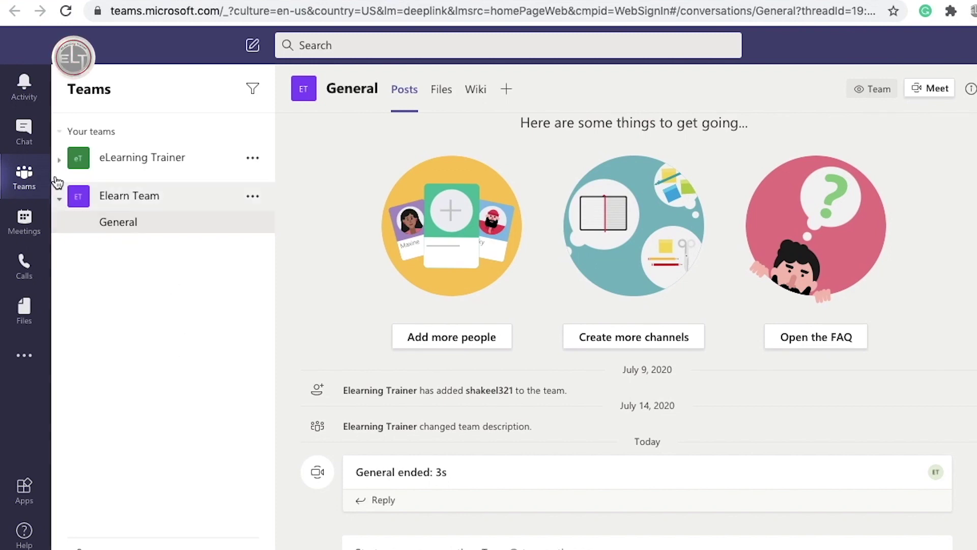
- In eLearning Trainer's General channel, choose Schedule a meeting from the Zoom compose menu
{"action": "left_click", "coordinate": [155, 159]}
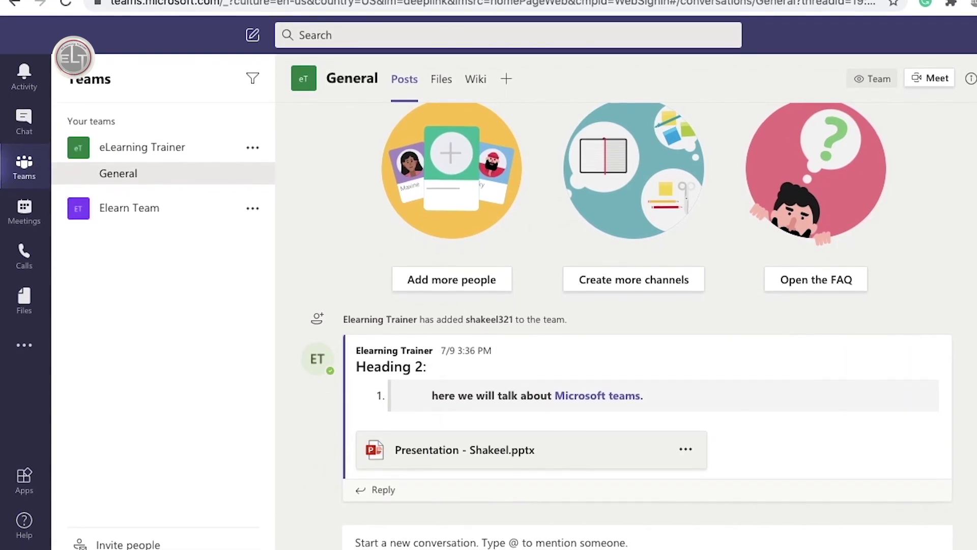
{"action": "left_click", "coordinate": [559, 548]}
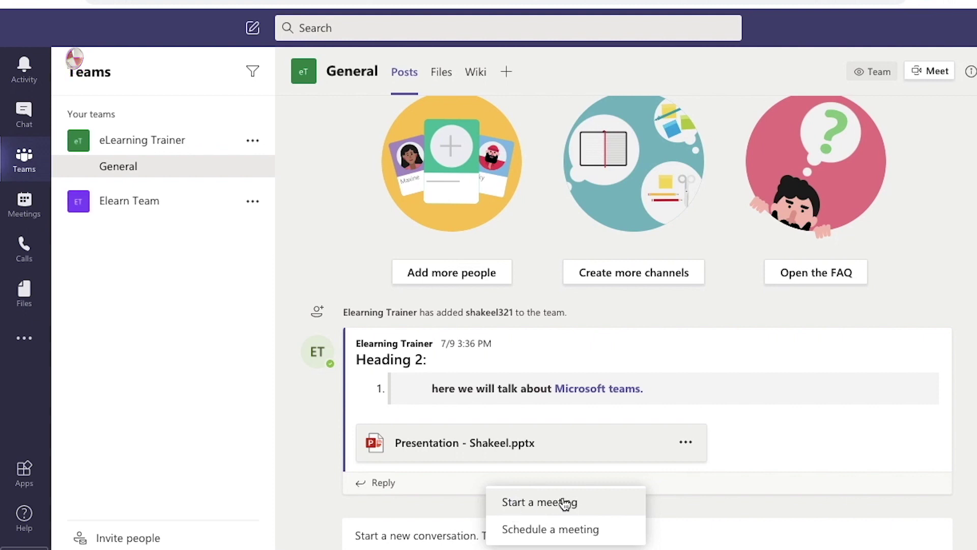
{"action": "left_click", "coordinate": [555, 530]}
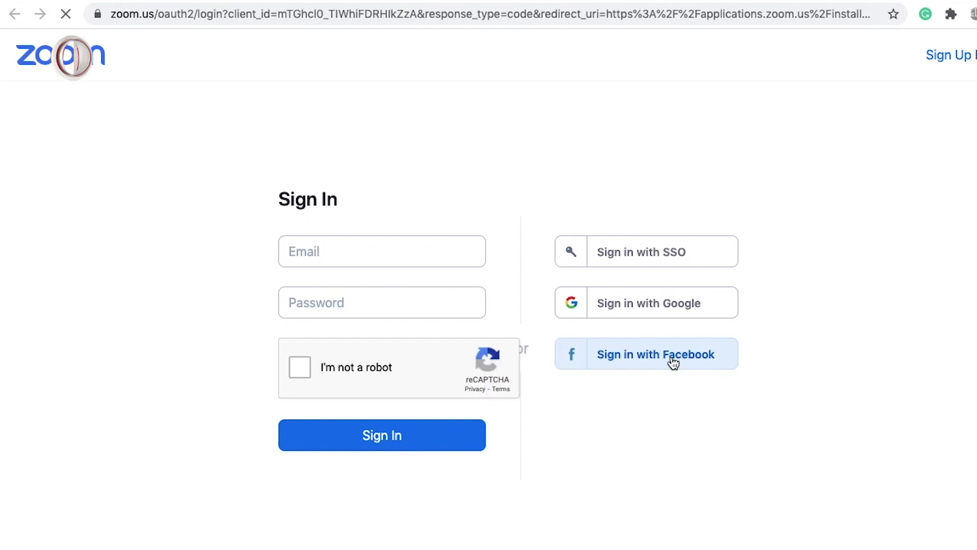
- Sign in to Zoom and grant it access to the Microsoft profile and calendars
{"action": "left_click", "coordinate": [640, 310]}
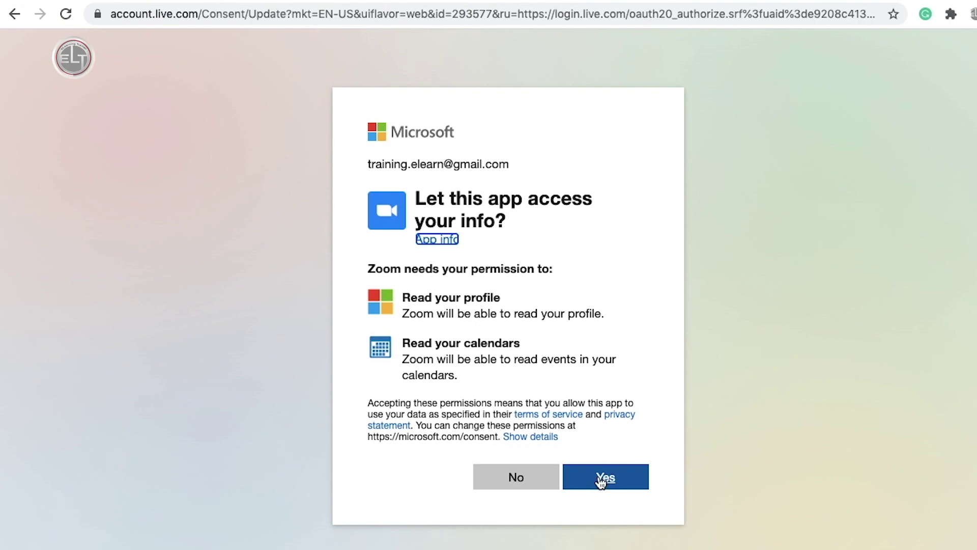
{"action": "left_click", "coordinate": [600, 481]}
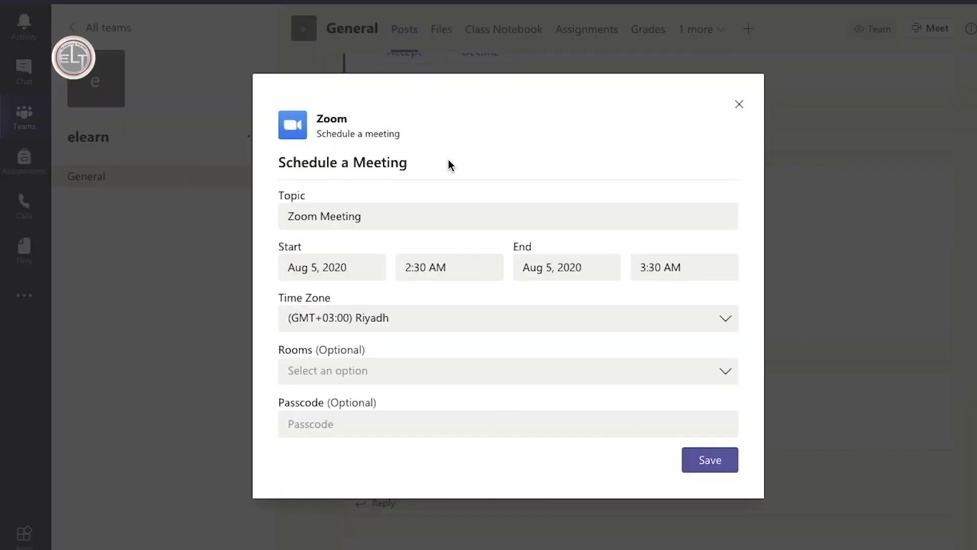
- Save the Zoom meeting for Wed Aug 5, 2020, 02:30–03:30 AM, leaving Rooms empty
{"action": "left_click", "coordinate": [373, 218]}
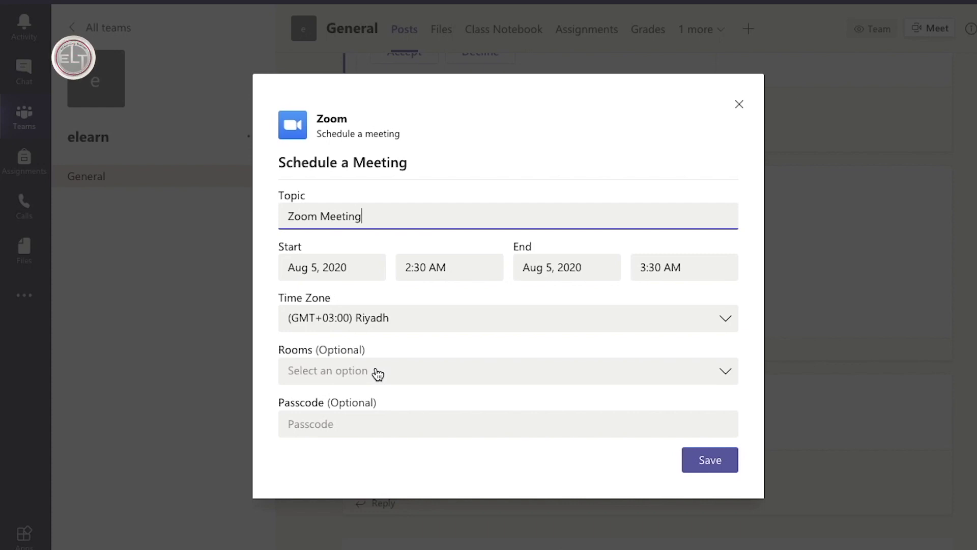
{"action": "left_click", "coordinate": [726, 374]}
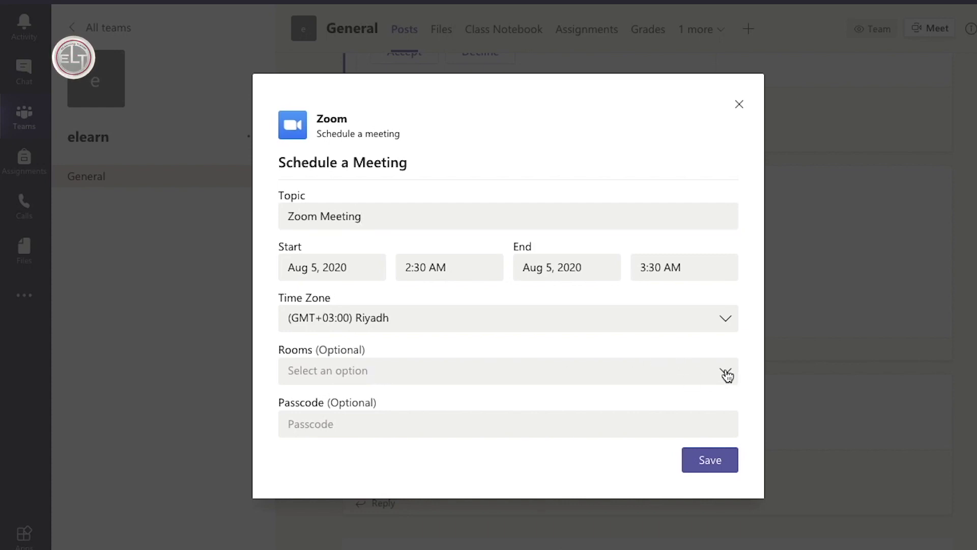
{"action": "left_click", "coordinate": [727, 374]}
{"action": "left_click", "coordinate": [702, 449]}
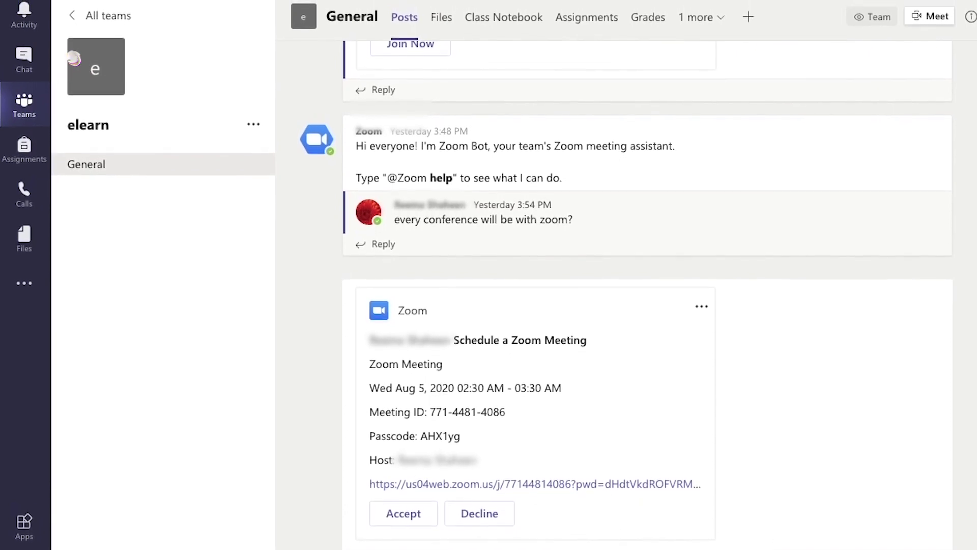
- Post the Zoom meeting card to the General channel and accept the invitation
{"action": "key", "text": "Return"}
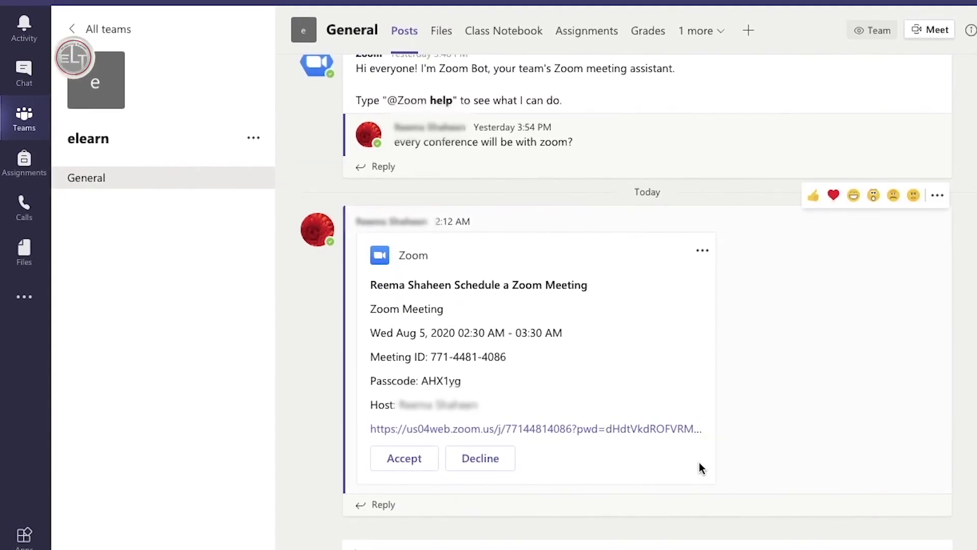
{"action": "left_click", "coordinate": [401, 460]}
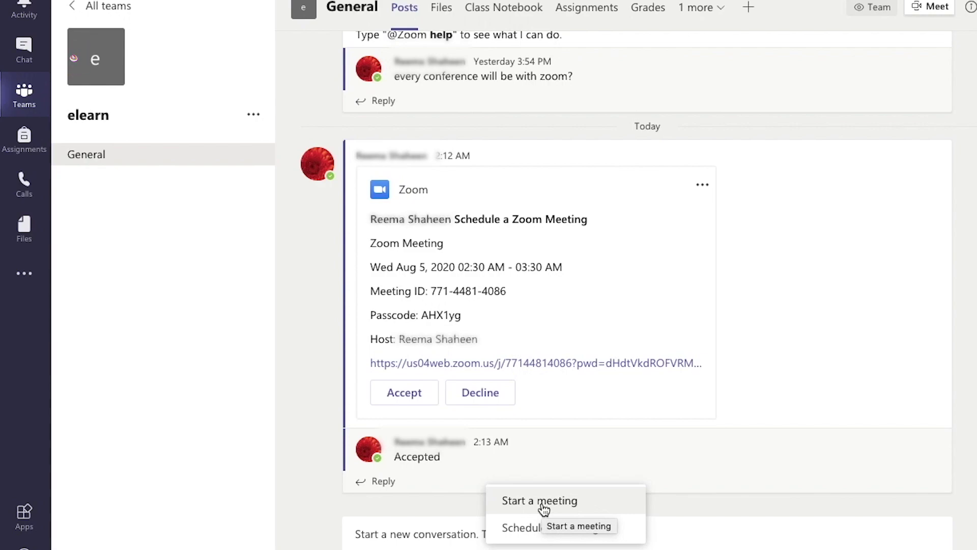
- Start an instant Zoom meeting with topic 'elearning Discussion' and join it
{"action": "left_click", "coordinate": [543, 504]}
{"action": "type", "text": "E"}
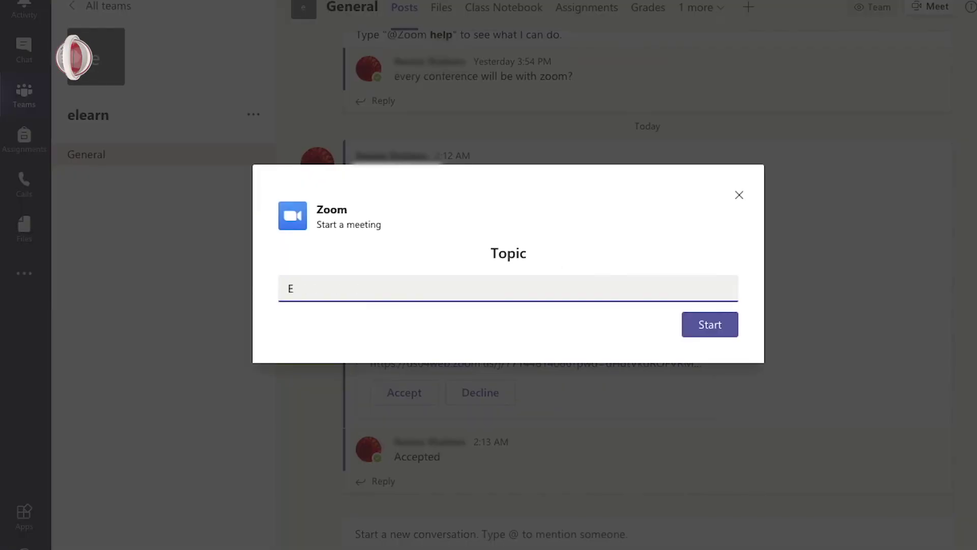
{"action": "key", "text": "BackSpace"}
{"action": "type", "text": "elearning "}
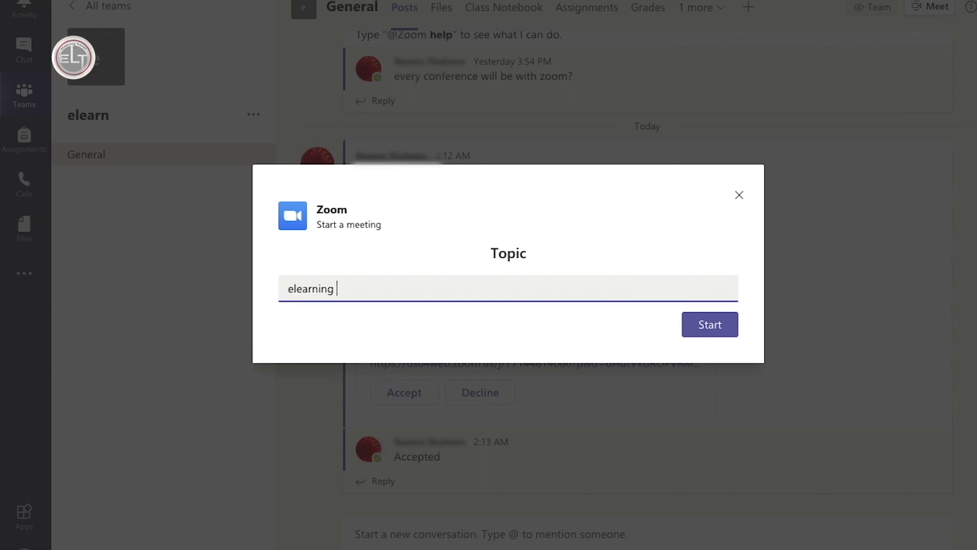
{"action": "type", "text": "Discussion"}
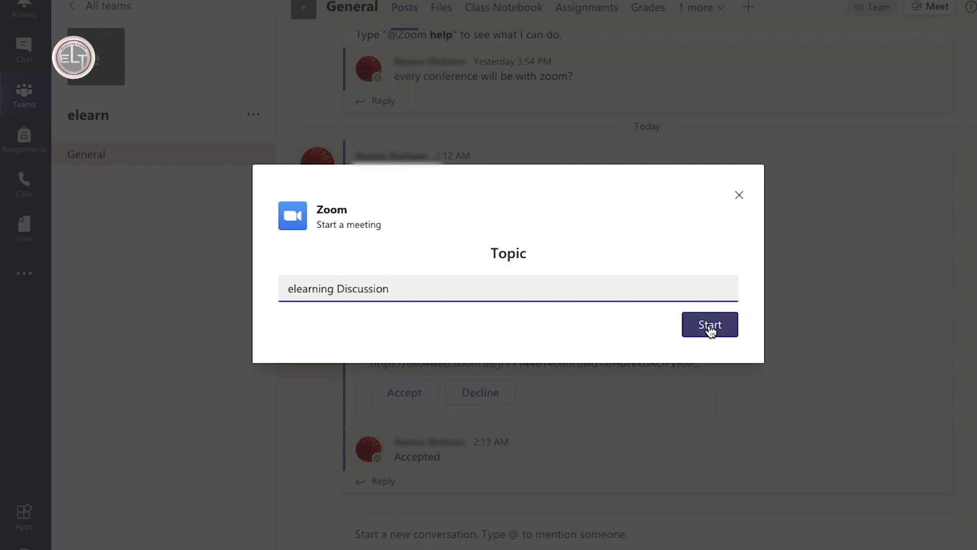
{"action": "left_click", "coordinate": [711, 330]}
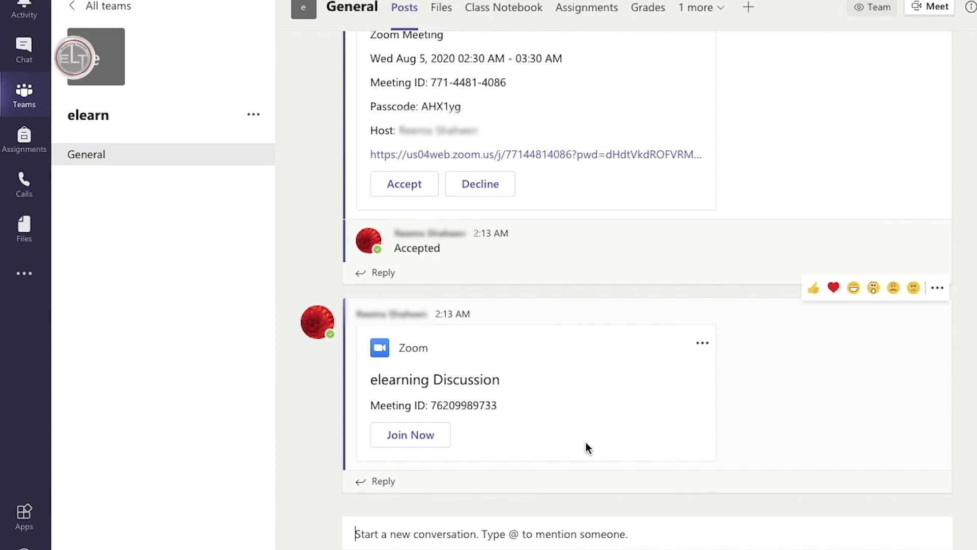
{"action": "left_click", "coordinate": [411, 437]}
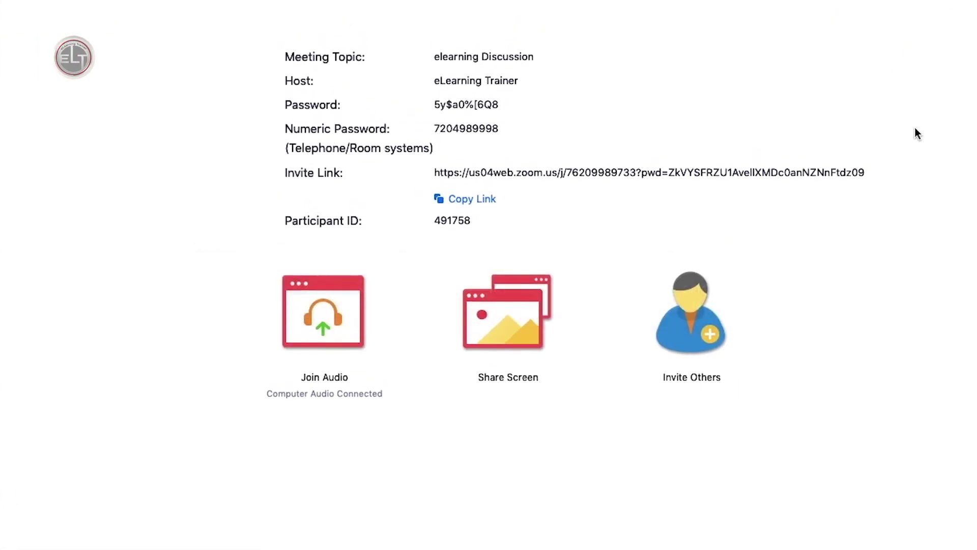
{"action": "left_click", "coordinate": [961, 6]}
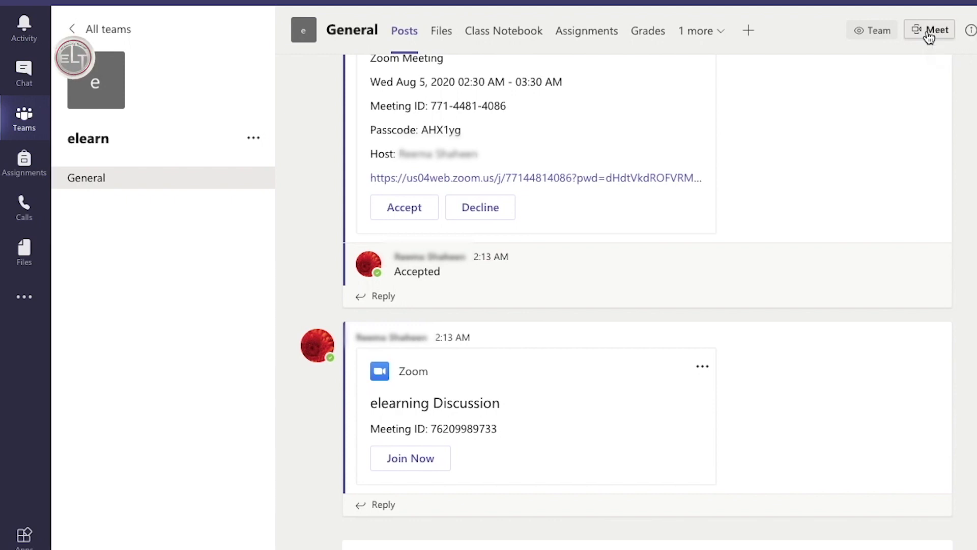
- Start a Meet now meeting in the General channel, then hang up
{"action": "left_click", "coordinate": [928, 34]}
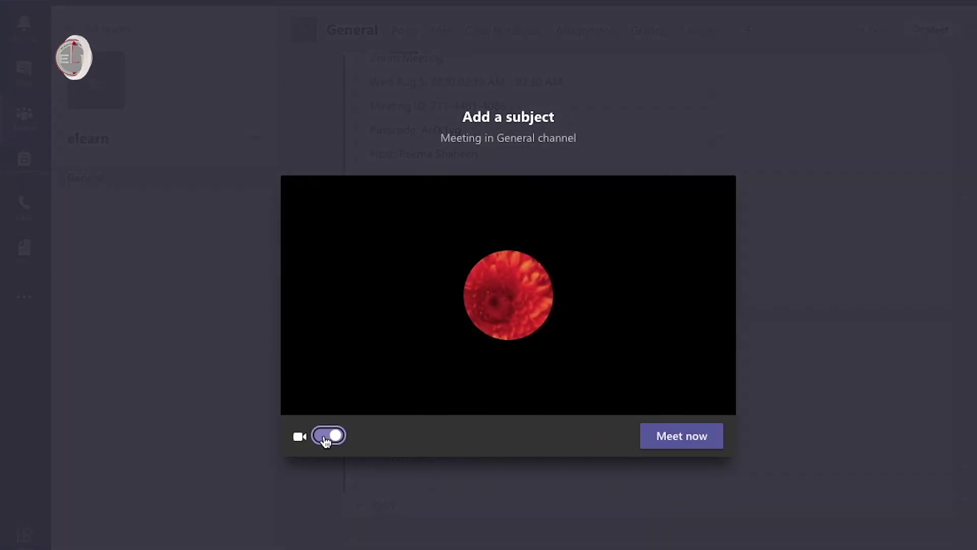
{"action": "left_click", "coordinate": [680, 441]}
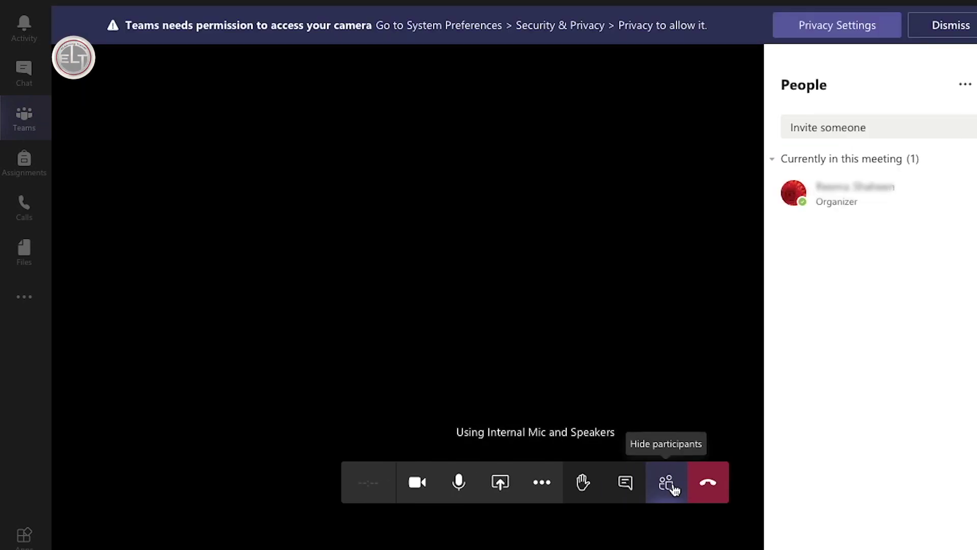
{"action": "left_click", "coordinate": [711, 495]}
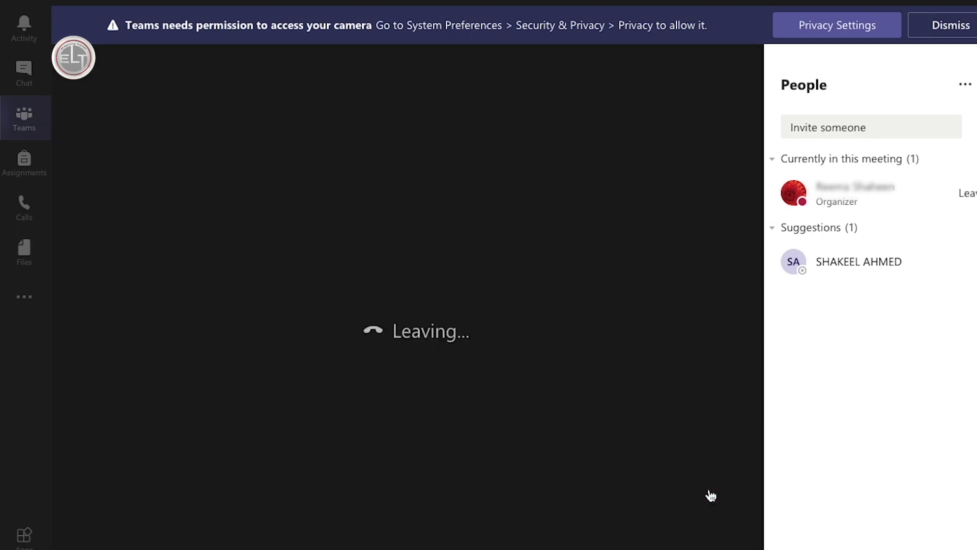